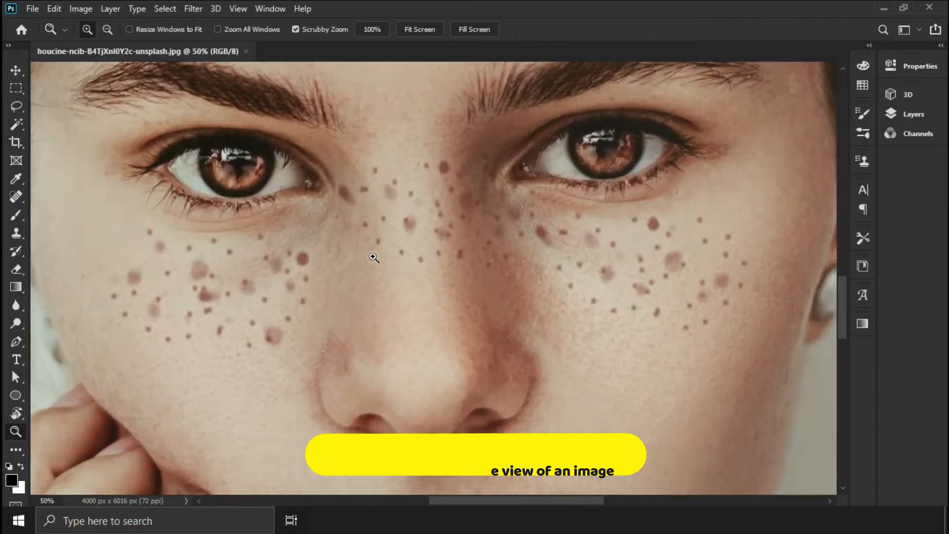
# - Show the document's layers and duplicate the Background layer with Layer Via Copy
pyautogui.press('v')
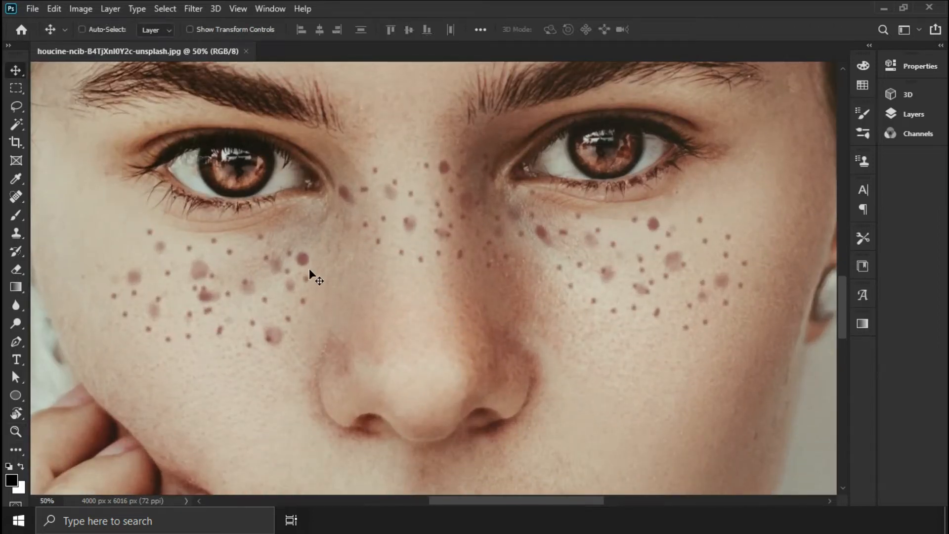
pyautogui.click(273, 7)
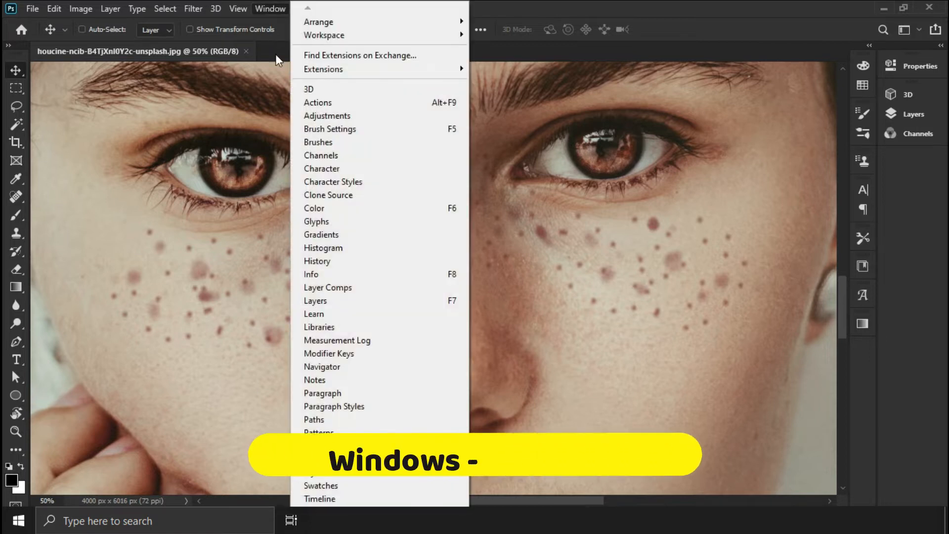
pyautogui.click(391, 301)
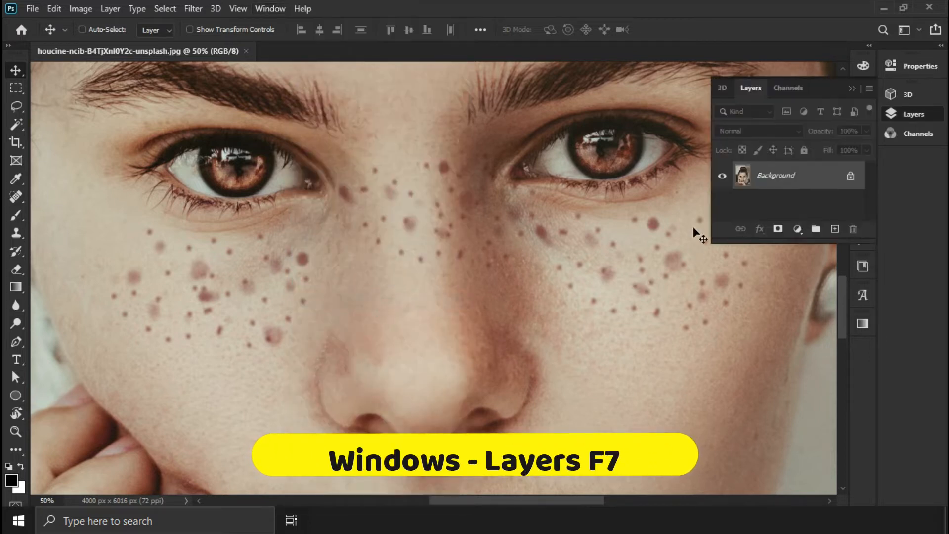
pyautogui.click(104, 9)
pyautogui.click(143, 21)
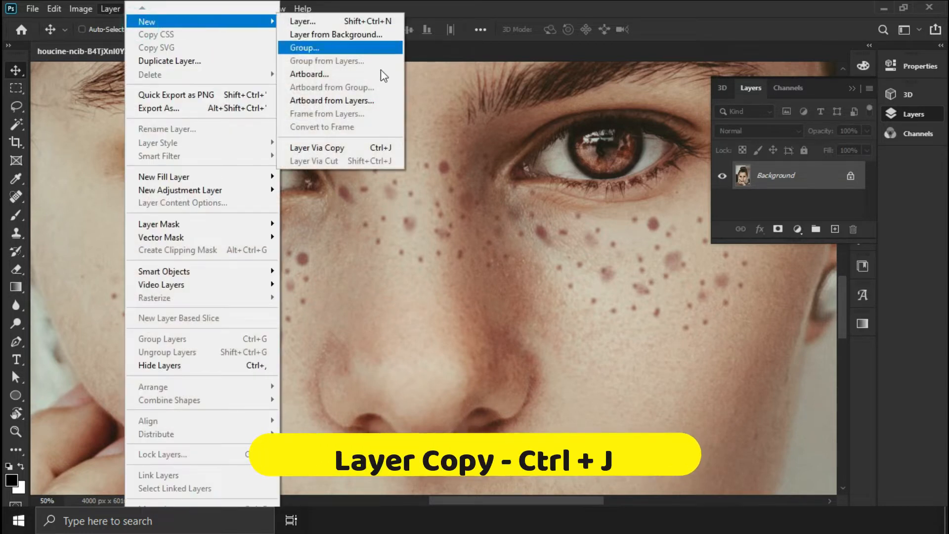
pyautogui.click(348, 151)
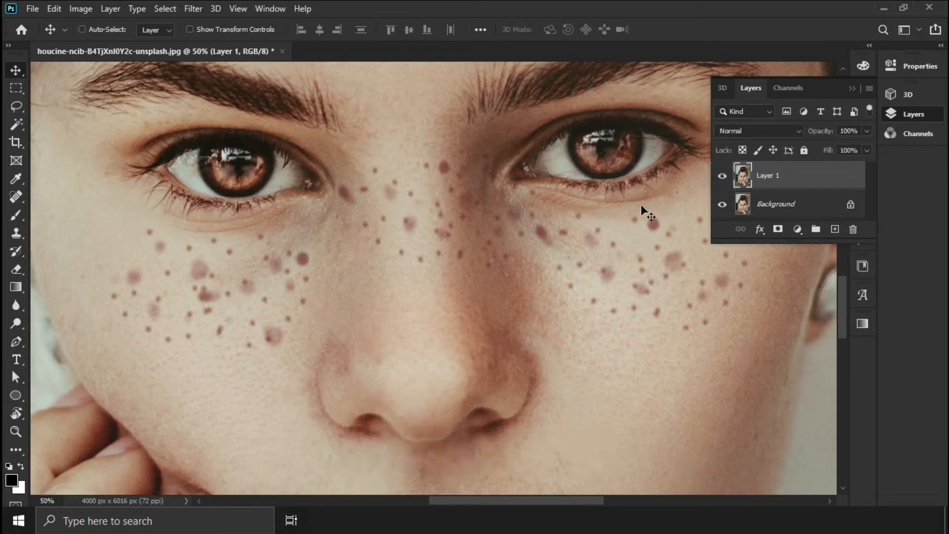
# - Remove the outermost upper spots on the image's left cheek with the Spot Healing Brush on the copied layer
pyautogui.click(16, 194)
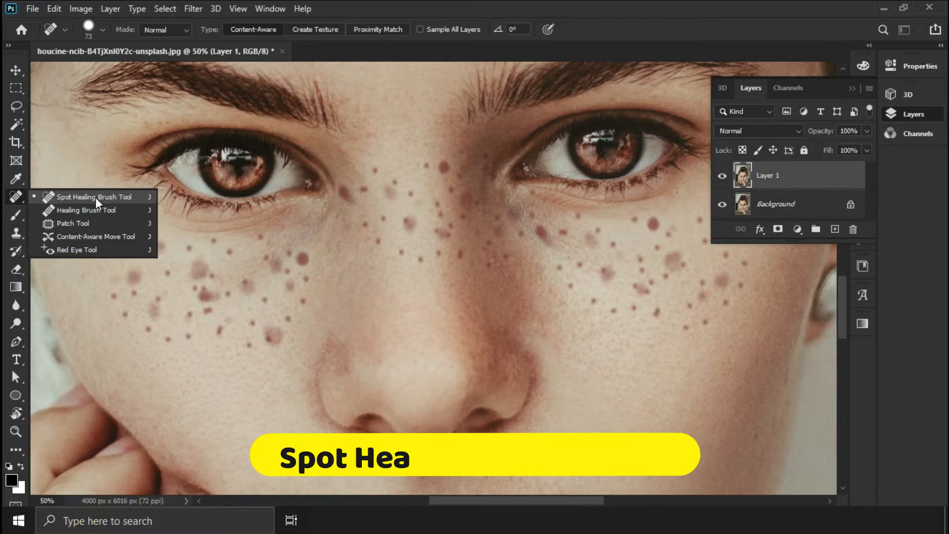
pyautogui.click(111, 199)
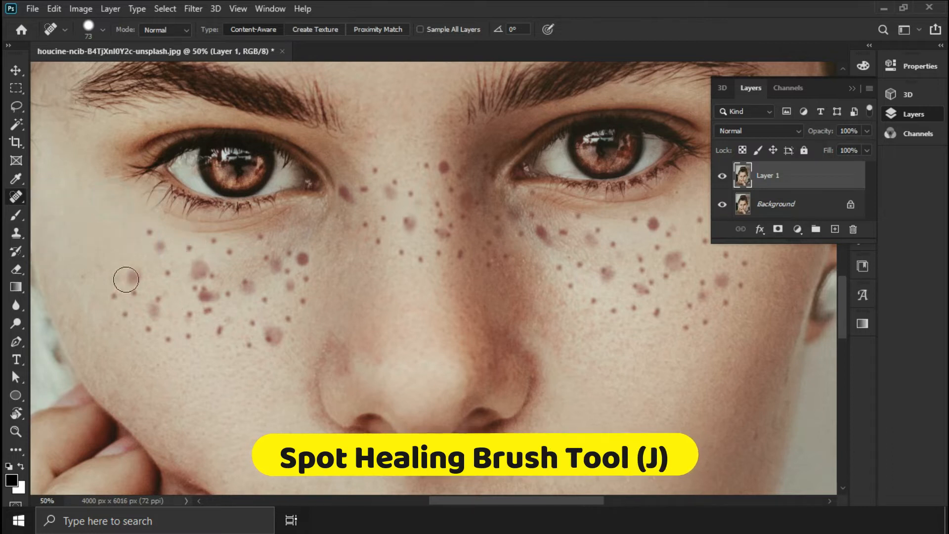
pyautogui.click(131, 276)
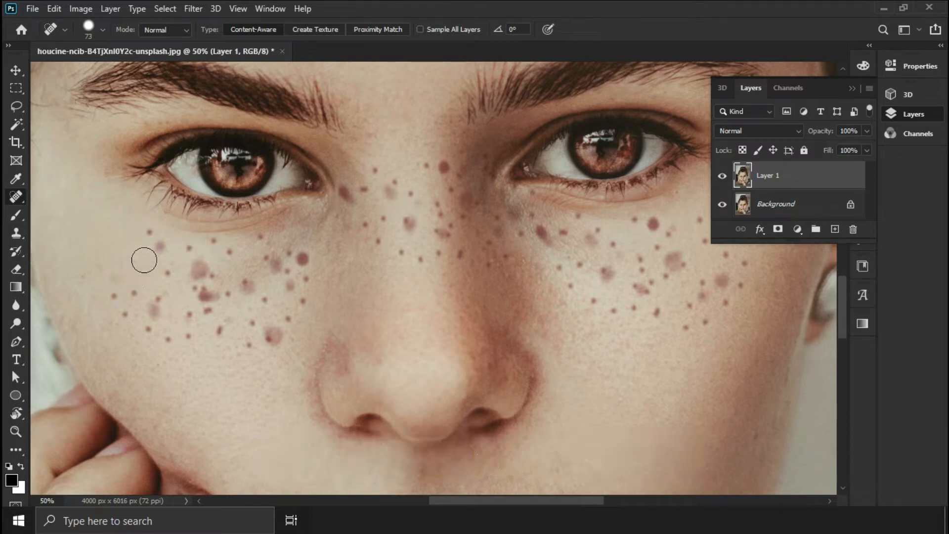
pyautogui.click(154, 248)
pyautogui.click(149, 236)
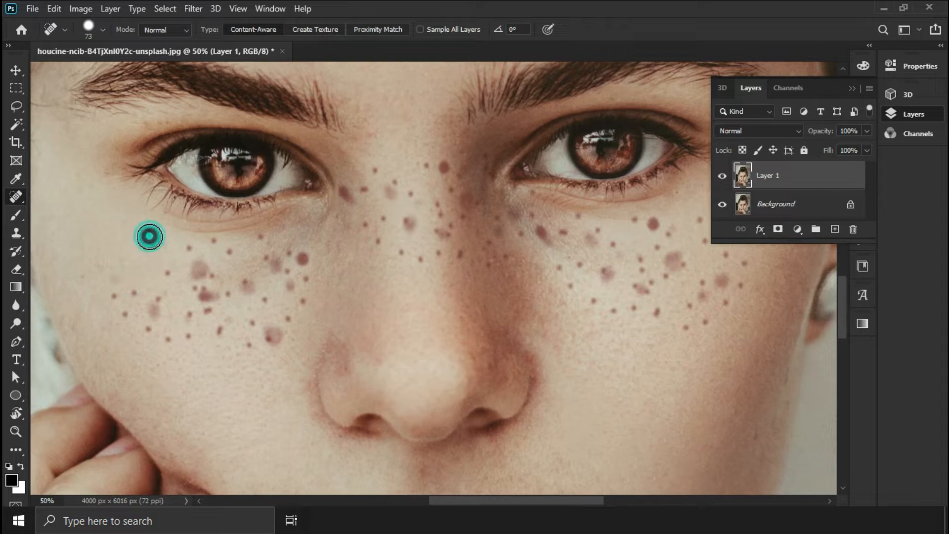
# - Paint over the remaining freckle clusters across the image's left cheek with the Spot Healing Brush
pyautogui.moveTo(114, 301); pyautogui.dragTo(169, 343)
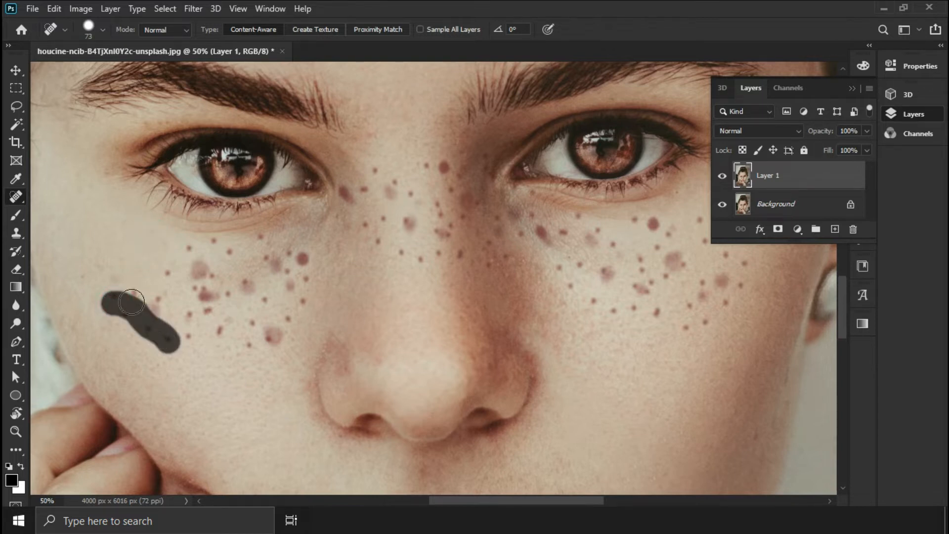
pyautogui.moveTo(131, 297)
pyautogui.mouseDown()
pyautogui.moveTo(197, 335)
pyautogui.moveTo(203, 269)
pyautogui.moveTo(189, 248)
pyautogui.moveTo(151, 269)
pyautogui.mouseUp()
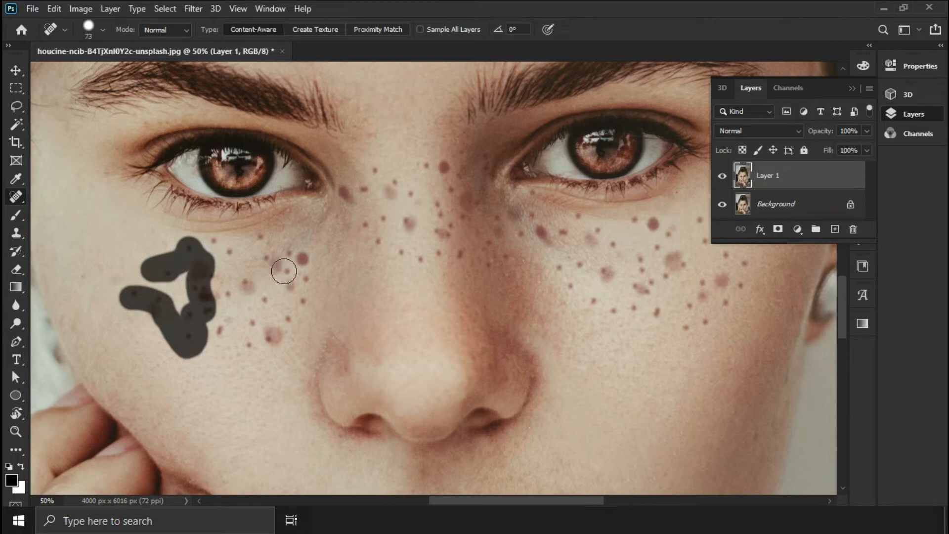
pyautogui.moveTo(303, 260)
pyautogui.mouseDown()
pyautogui.moveTo(310, 287)
pyautogui.moveTo(261, 350)
pyautogui.moveTo(220, 350)
pyautogui.moveTo(220, 330)
pyautogui.moveTo(259, 313)
pyautogui.moveTo(281, 249)
pyautogui.moveTo(219, 244)
pyautogui.moveTo(253, 277)
pyautogui.moveTo(243, 292)
pyautogui.moveTo(218, 280)
pyautogui.mouseUp()
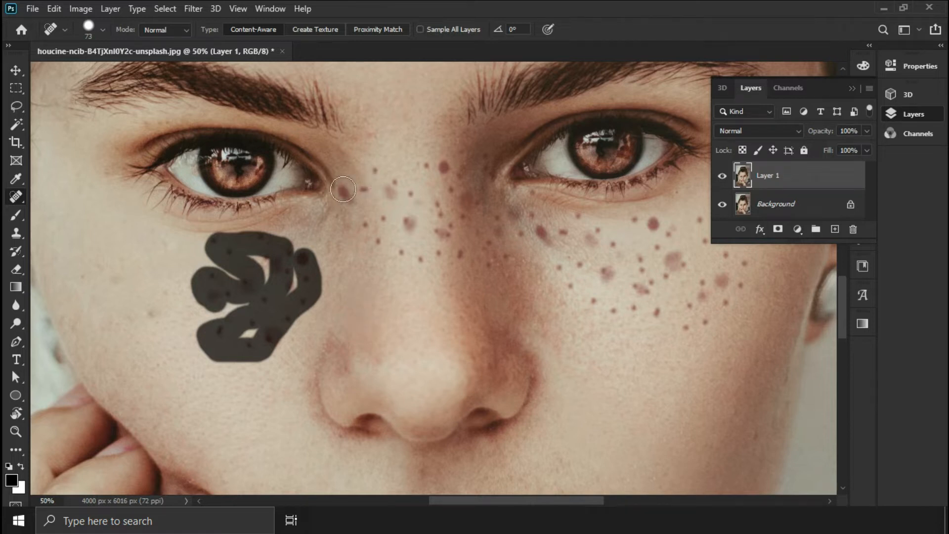
# - Heal the freckles on the nose bridge and the leftover marks beneath the image's left eye with the Spot Healing Brush
pyautogui.moveTo(343, 189)
pyautogui.mouseDown()
pyautogui.moveTo(390, 249)
pyautogui.moveTo(425, 259)
pyautogui.moveTo(385, 191)
pyautogui.moveTo(357, 189)
pyautogui.moveTo(380, 176)
pyautogui.moveTo(438, 209)
pyautogui.moveTo(440, 244)
pyautogui.mouseUp()
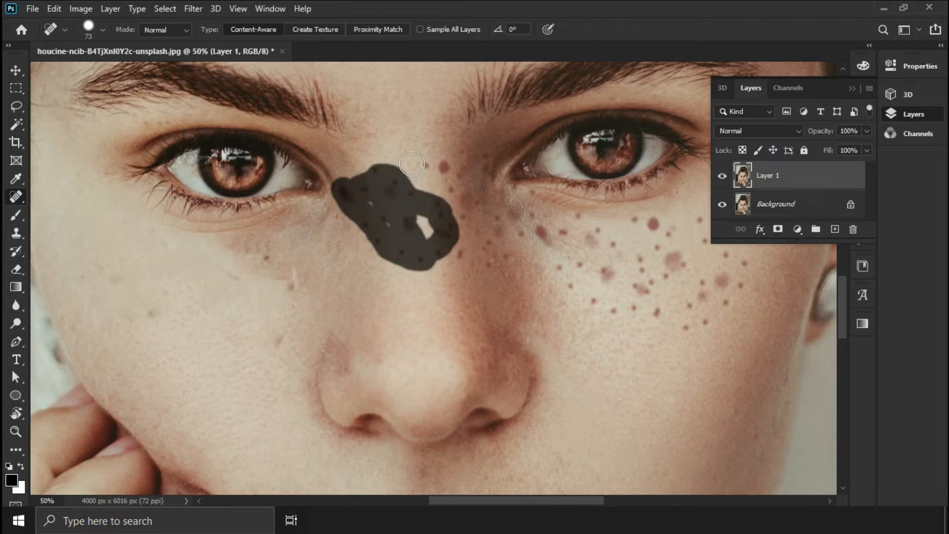
pyautogui.moveTo(293, 284); pyautogui.dragTo(259, 261)
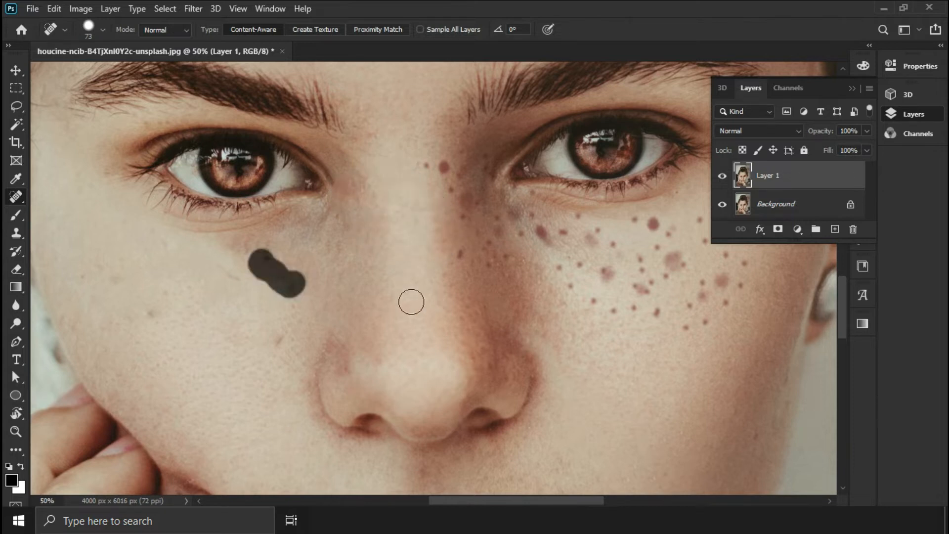
pyautogui.moveTo(252, 256); pyautogui.dragTo(277, 271)
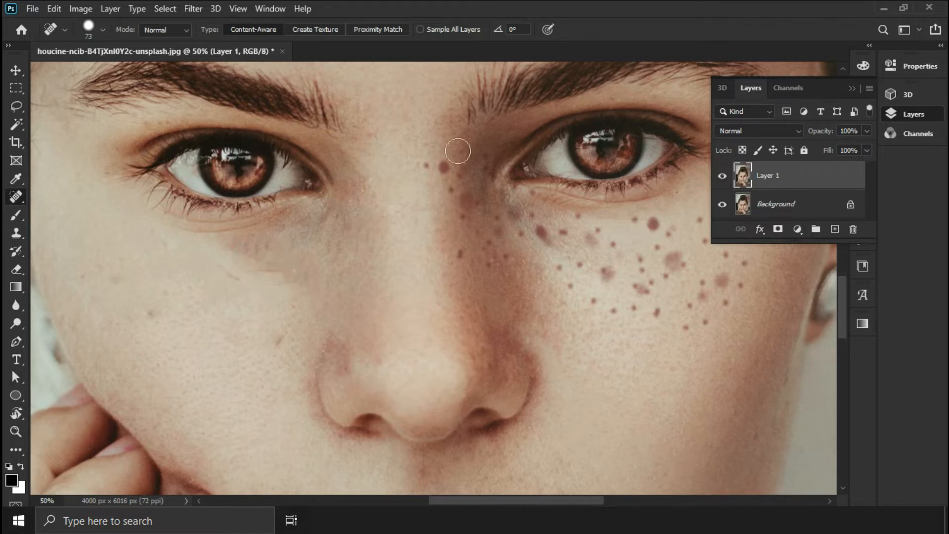
pyautogui.moveTo(445, 167); pyautogui.dragTo(429, 169)
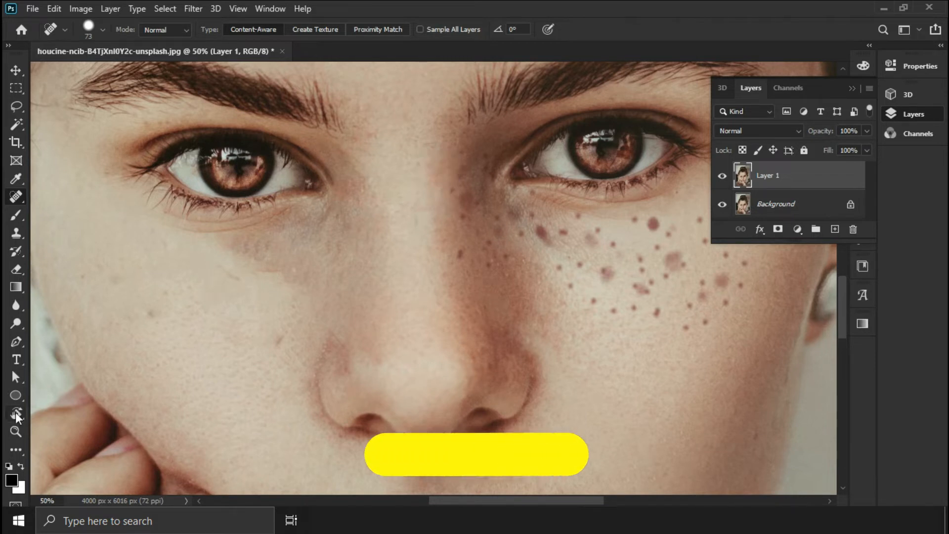
# - Blend the uneven skin below the image's left eye with the Healing Brush at 92 px, using nearby clean skin as the source
pyautogui.moveTo(16, 416); pyautogui.dragTo(89, 413)
pyautogui.moveTo(324, 295); pyautogui.dragTo(366, 238)
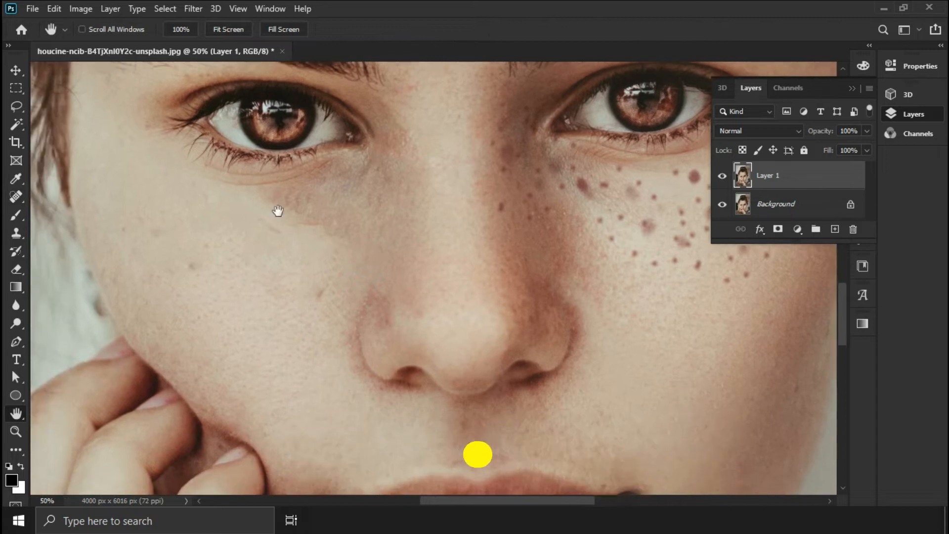
pyautogui.moveTo(19, 202)
pyautogui.mouseDown()
pyautogui.moveTo(79, 200)
pyautogui.moveTo(87, 209)
pyautogui.mouseUp()
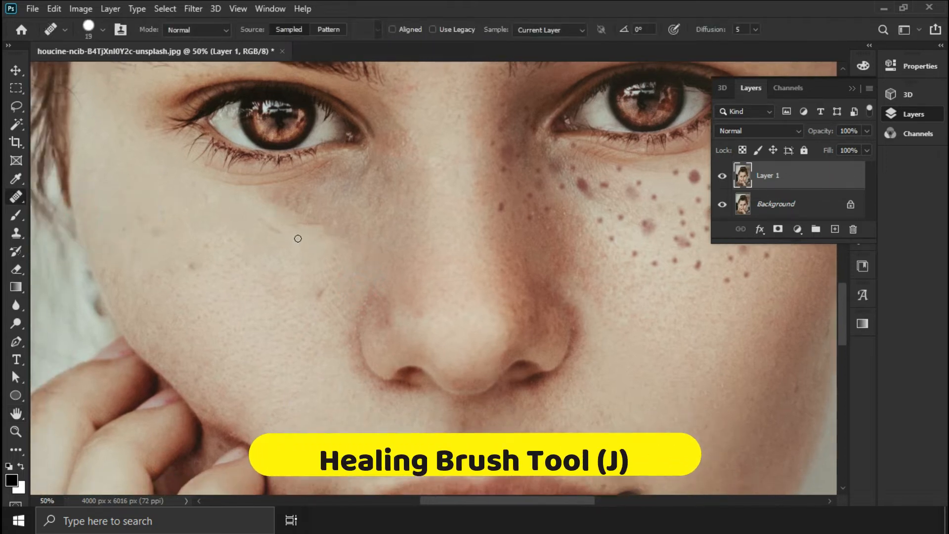
pyautogui.click(101, 30)
pyautogui.moveTo(32, 66); pyautogui.dragTo(63, 70)
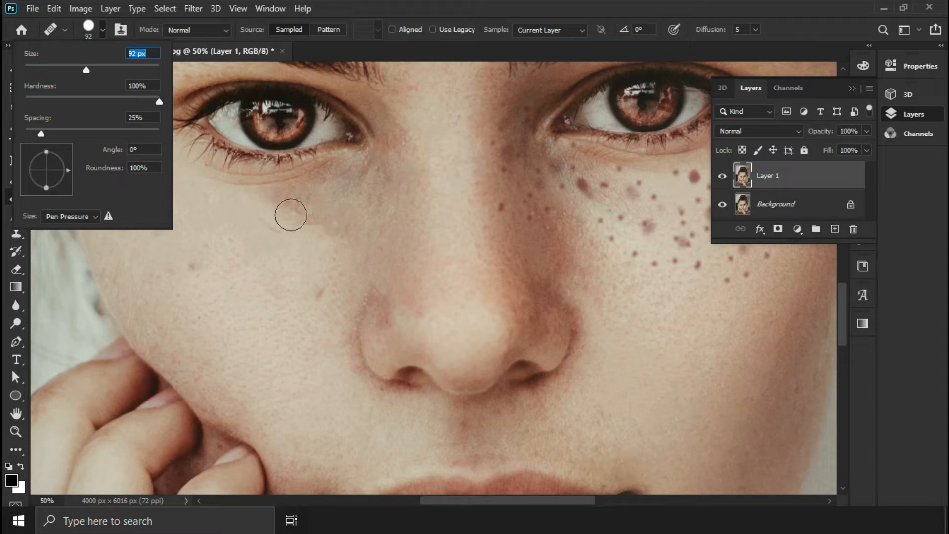
pyautogui.click(342, 218)
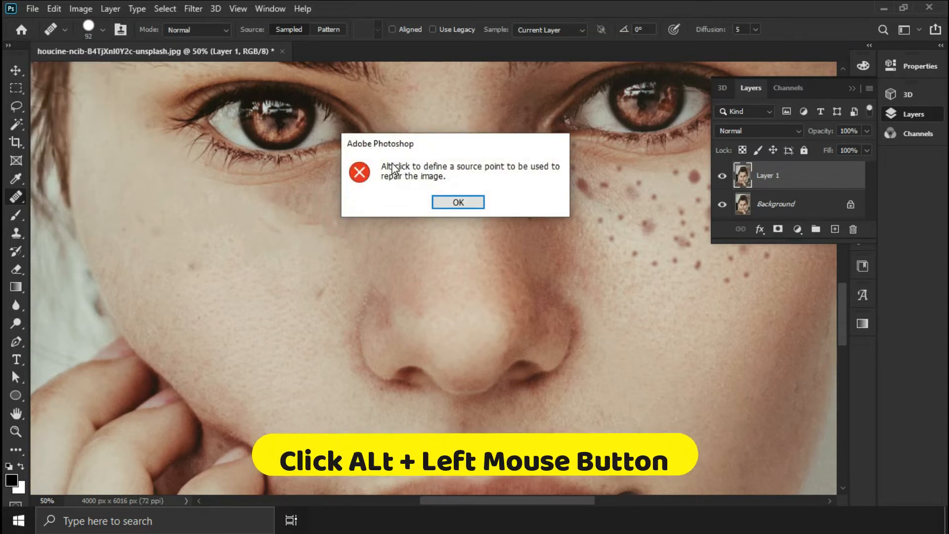
pyautogui.click(458, 202)
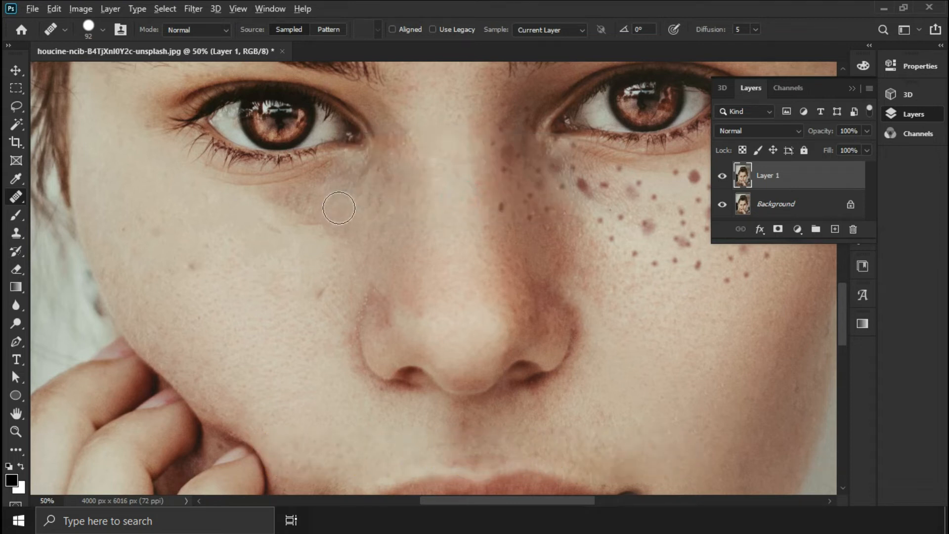
pyautogui.click(314, 232)
pyautogui.click(286, 214)
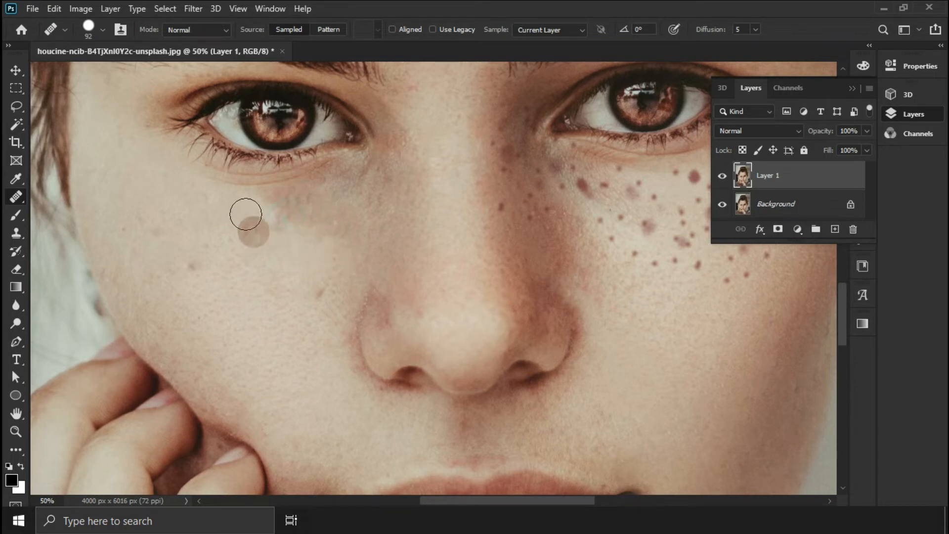
pyautogui.keyDown('alt'); pyautogui.click(257, 249); pyautogui.keyUp('alt')
pyautogui.click(281, 223)
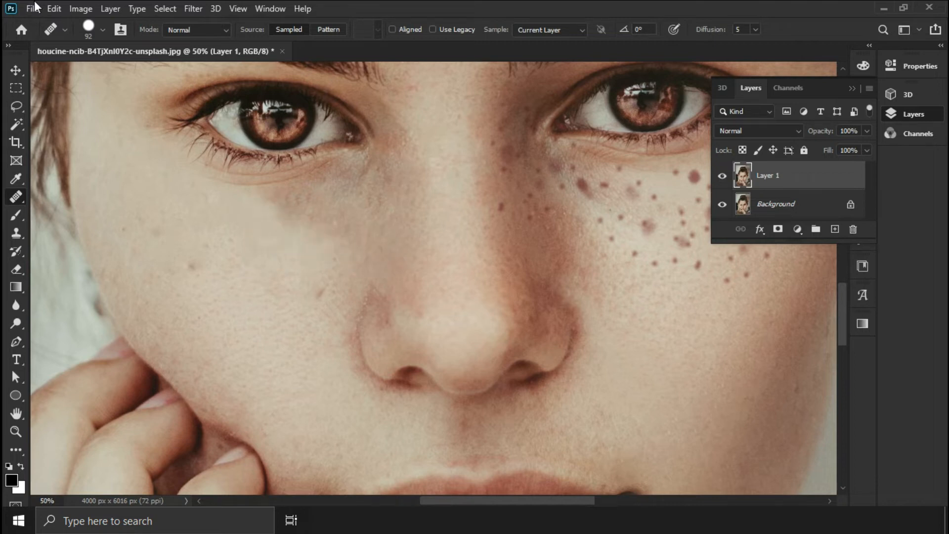
# - Enlarge the Healing Brush to 151 px and smooth the left cheek under the eye with several skin source points
pyautogui.click(103, 27)
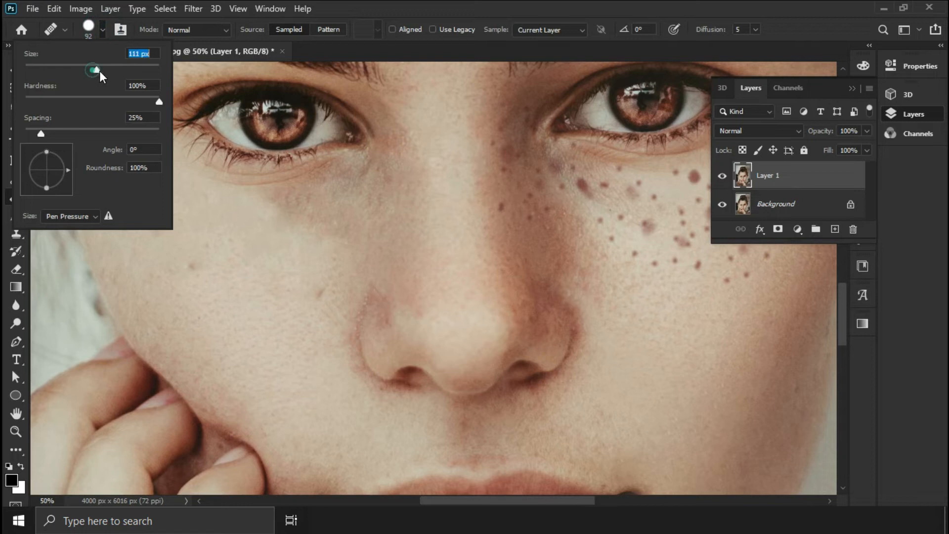
pyautogui.click(400, 47)
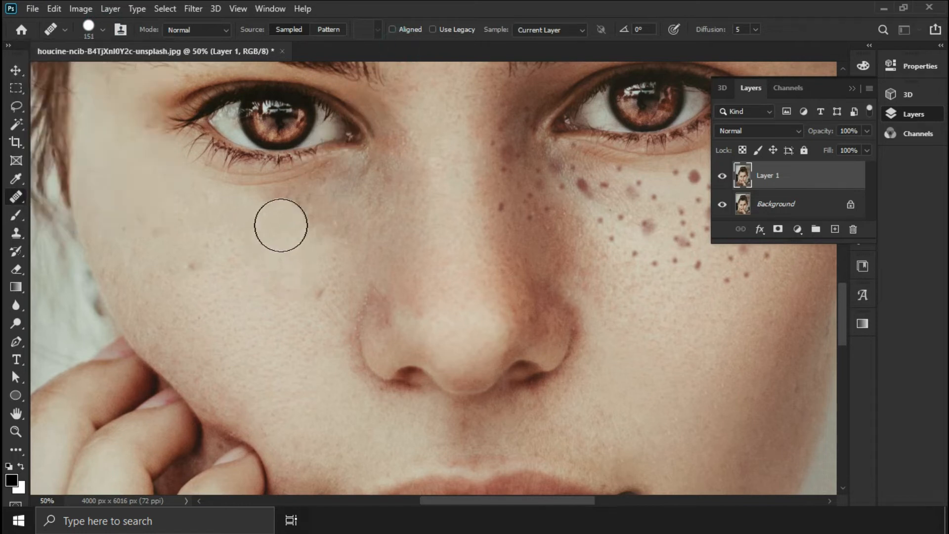
pyautogui.keyDown('alt'); pyautogui.click(342, 224); pyautogui.keyUp('alt')
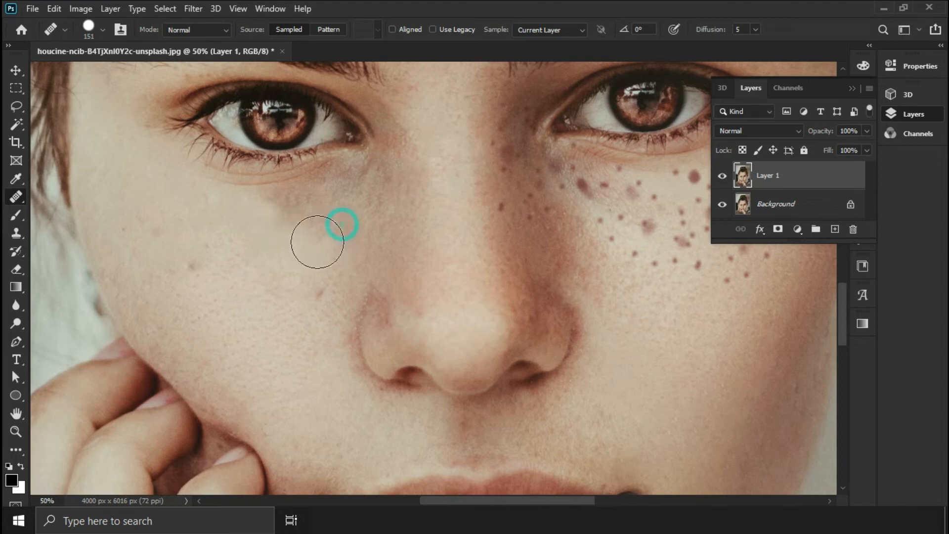
pyautogui.click(321, 242)
pyautogui.keyDown('alt'); pyautogui.click(340, 208); pyautogui.keyUp('alt')
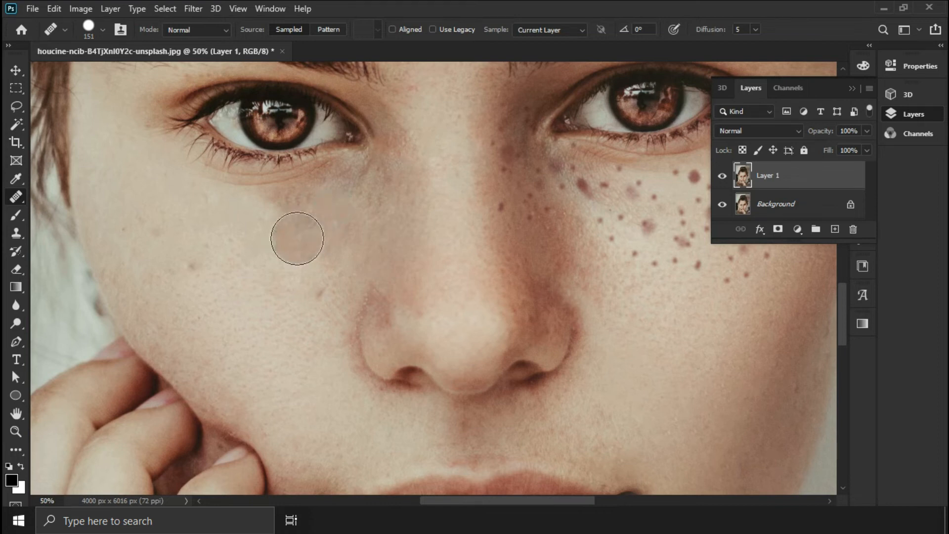
pyautogui.click(296, 235)
pyautogui.keyDown('alt'); pyautogui.click(206, 247); pyautogui.keyUp('alt')
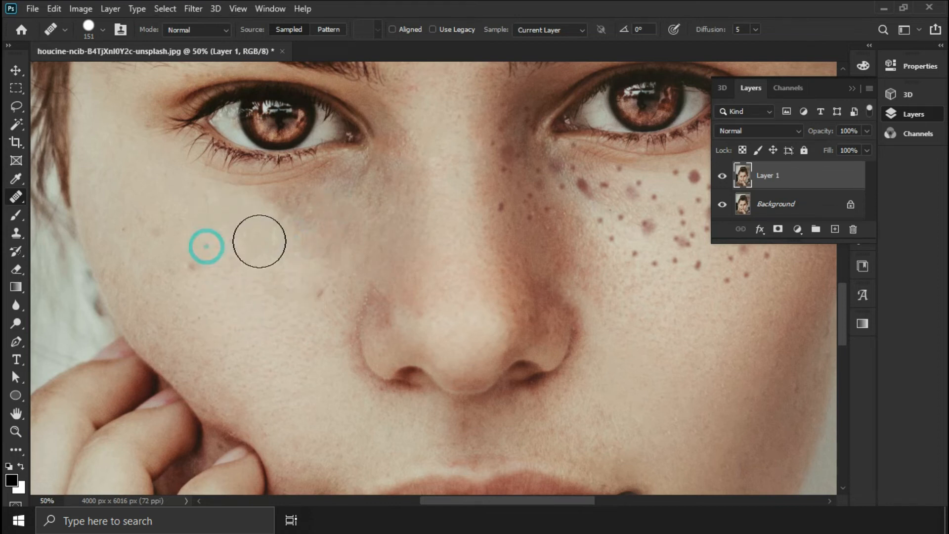
pyautogui.click(269, 229)
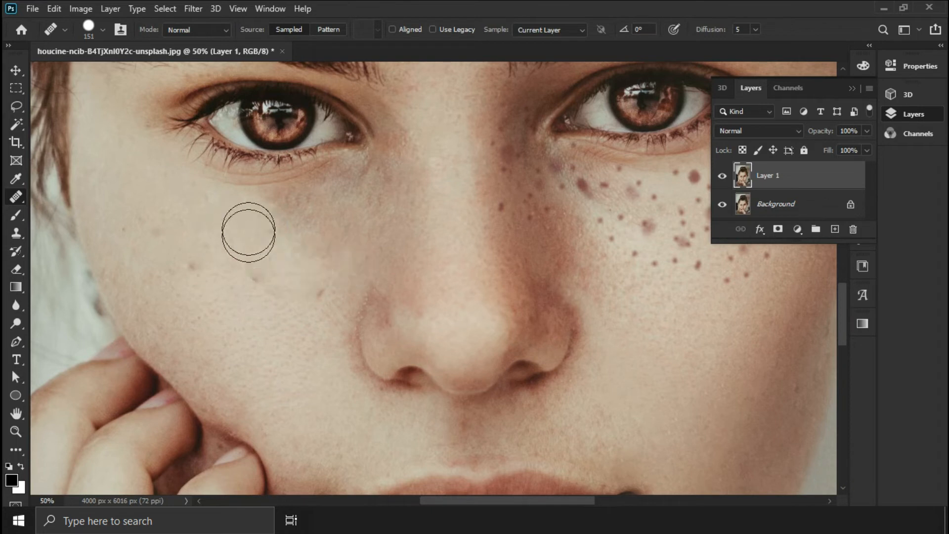
# - Outline the freckle cluster on the outer part of the image's right cheek with the Patch tool
pyautogui.rightClick(16, 198)
pyautogui.click(76, 198)
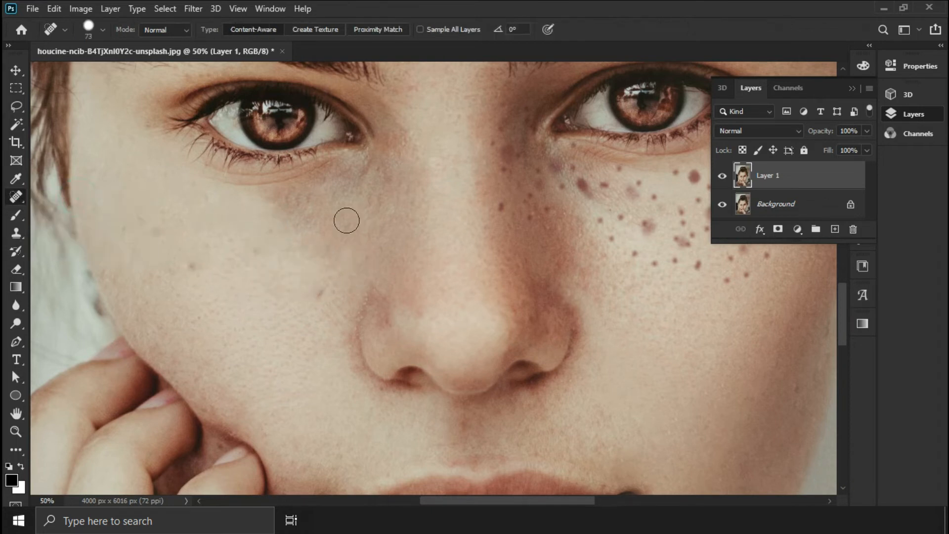
pyautogui.click(18, 412)
pyautogui.moveTo(538, 229); pyautogui.dragTo(322, 243)
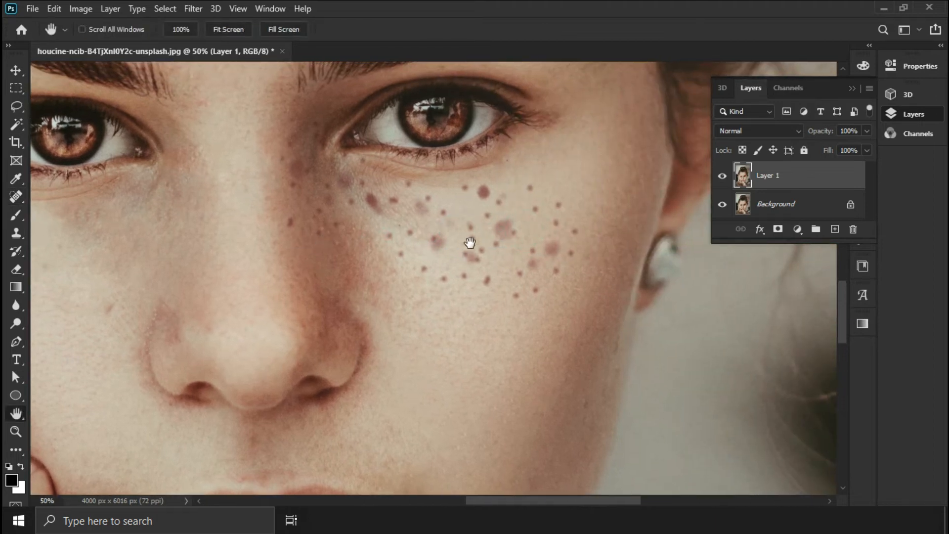
pyautogui.click(16, 198)
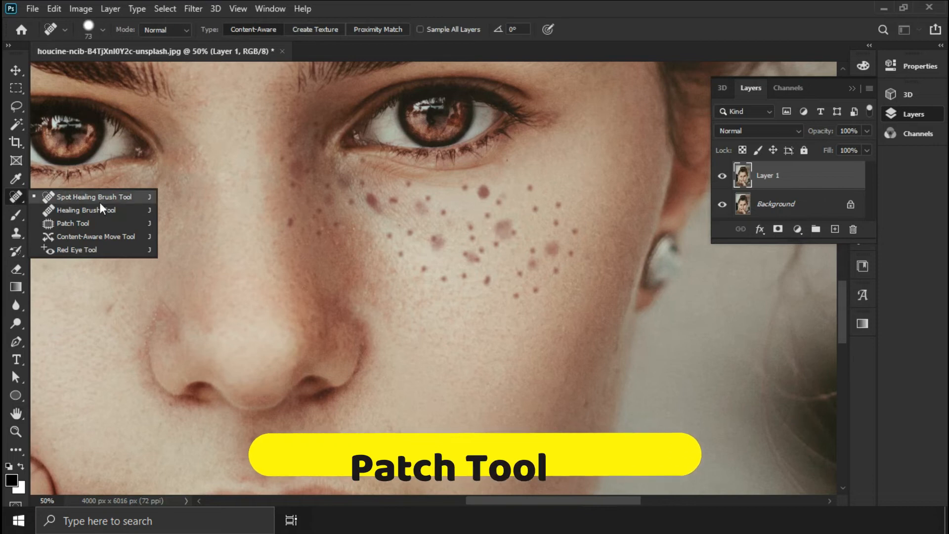
pyautogui.click(84, 225)
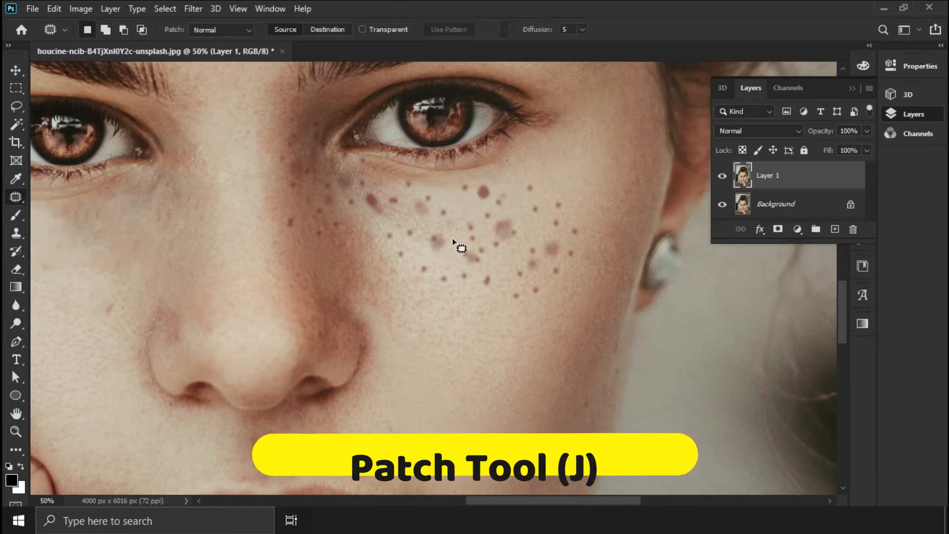
pyautogui.moveTo(458, 230)
pyautogui.mouseDown()
pyautogui.moveTo(471, 186)
pyautogui.moveTo(525, 170)
pyautogui.moveTo(578, 196)
pyautogui.moveTo(590, 246)
pyautogui.mouseUp()
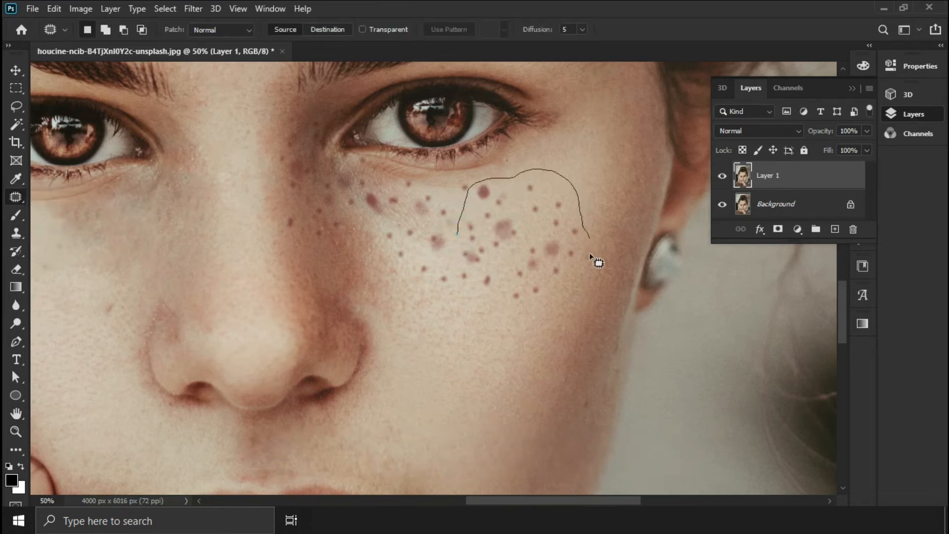
pyautogui.moveTo(451, 244); pyautogui.dragTo(452, 241)
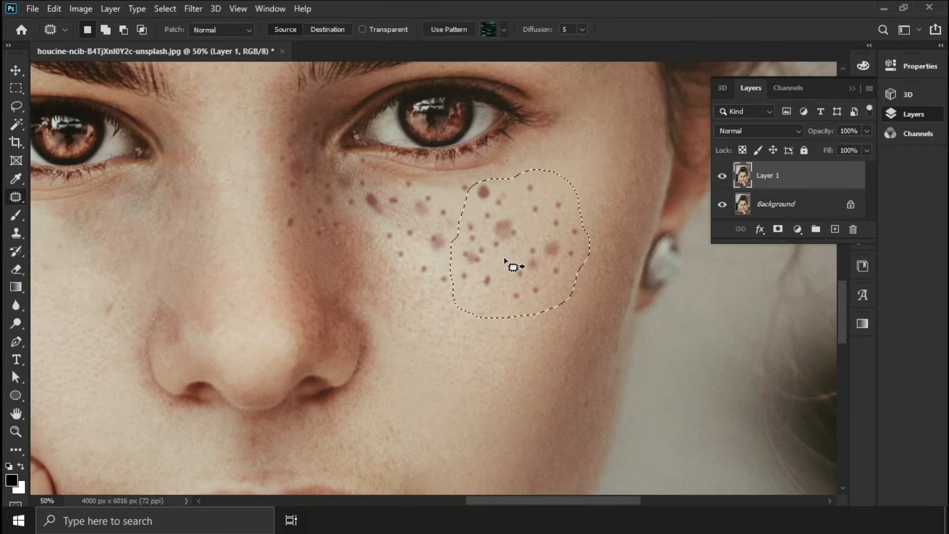
# - Patch the outlined outer freckle cluster and the adjacent cluster nearer the nose with clean cheek skin, and clear the selection
pyautogui.moveTo(505, 255); pyautogui.dragTo(418, 399)
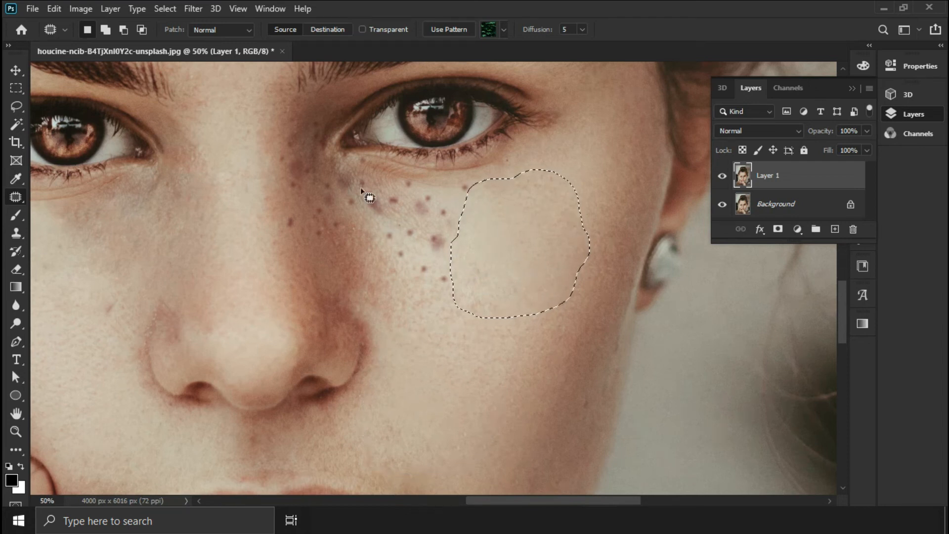
pyautogui.click(386, 179)
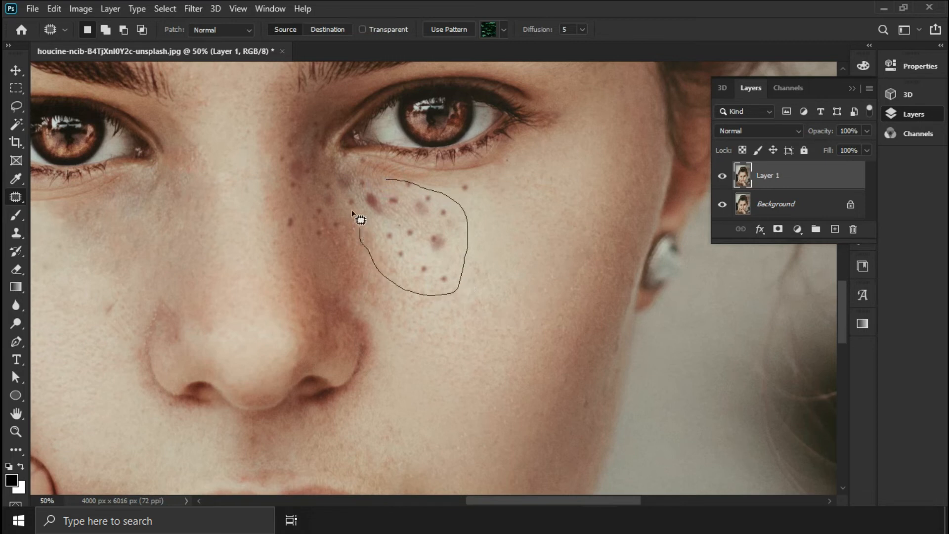
pyautogui.moveTo(385, 196)
pyautogui.mouseDown()
pyautogui.moveTo(525, 254)
pyautogui.moveTo(546, 232)
pyautogui.moveTo(512, 264)
pyautogui.mouseUp()
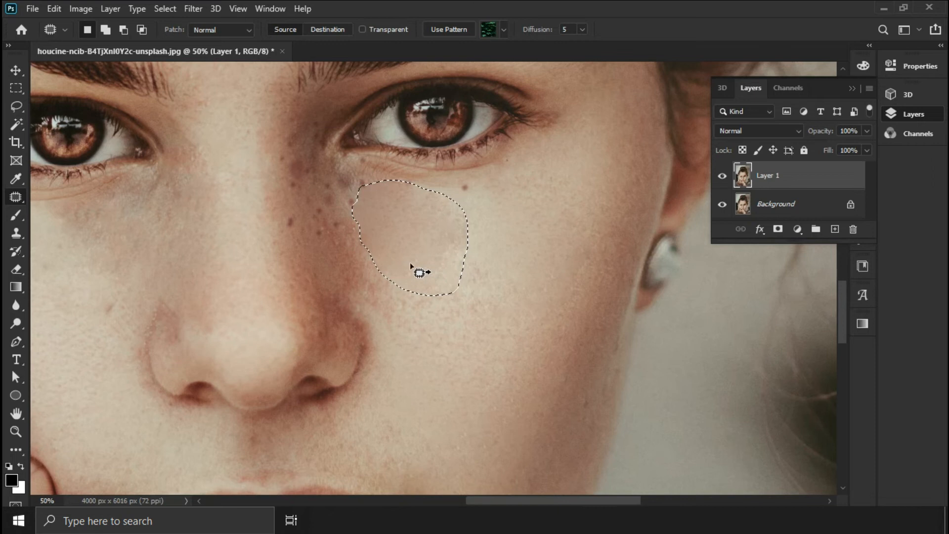
pyautogui.click(169, 8)
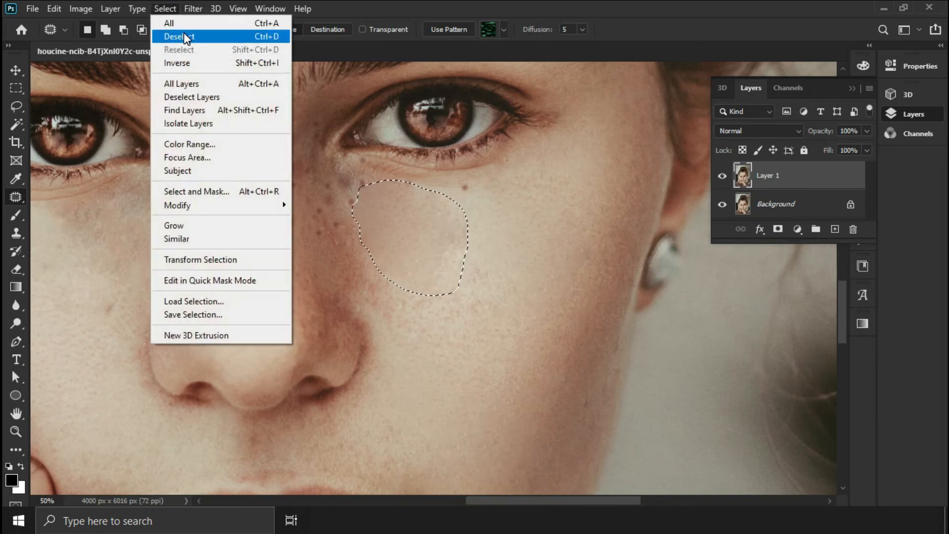
pyautogui.click(187, 36)
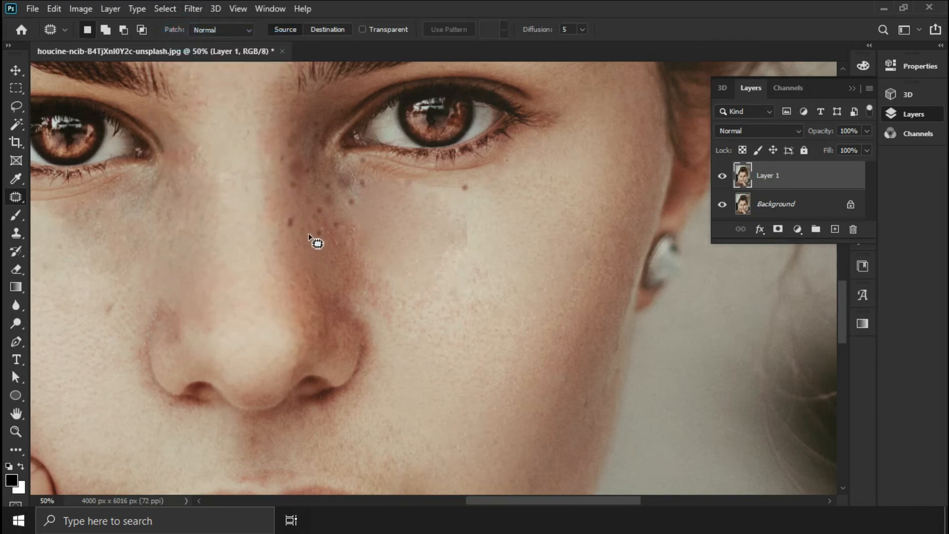
# - Try to patch the freckles between the nose bridge and the inner corner of the image's right eye, undo the patch and deselect
pyautogui.moveTo(258, 230); pyautogui.dragTo(275, 171)
pyautogui.moveTo(327, 207)
pyautogui.mouseDown()
pyautogui.moveTo(303, 291)
pyautogui.moveTo(354, 316)
pyautogui.mouseUp()
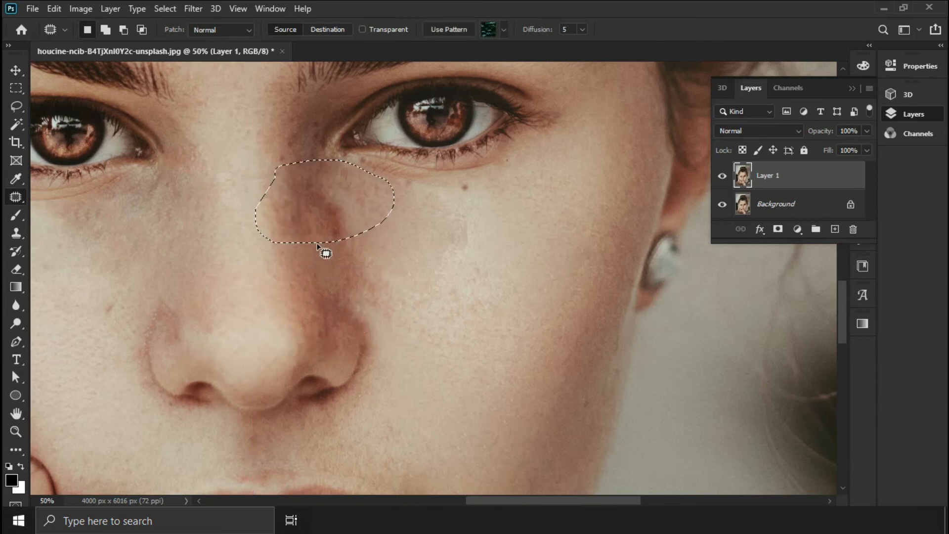
pyautogui.click(57, 8)
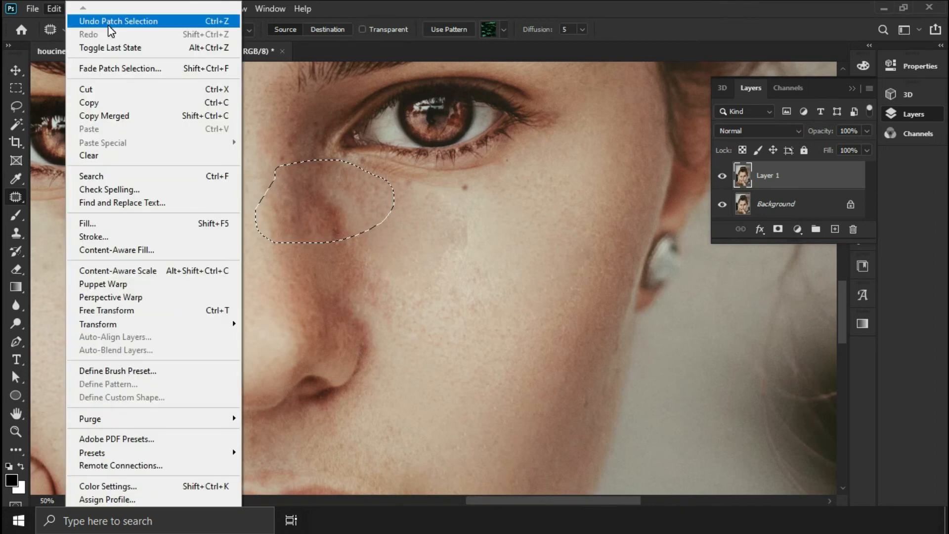
pyautogui.click(109, 24)
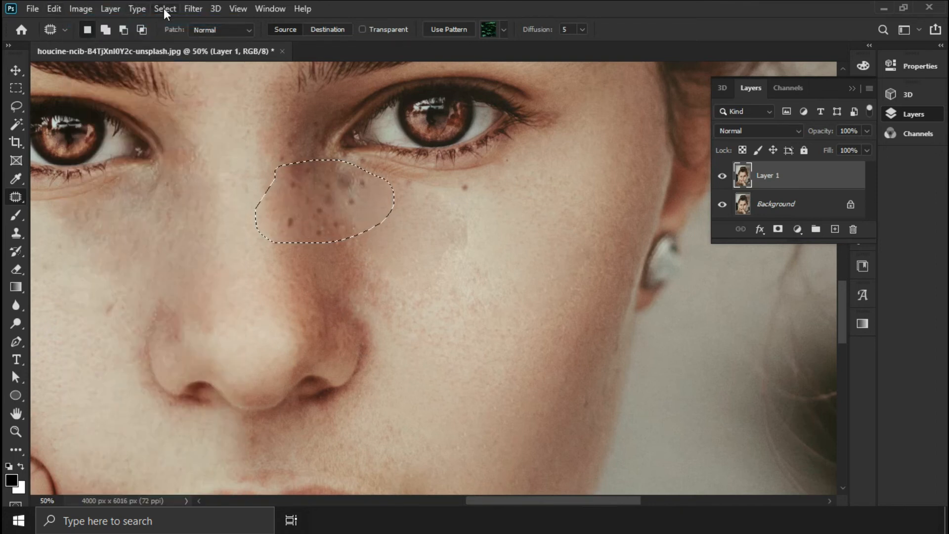
pyautogui.click(155, 8)
pyautogui.click(171, 37)
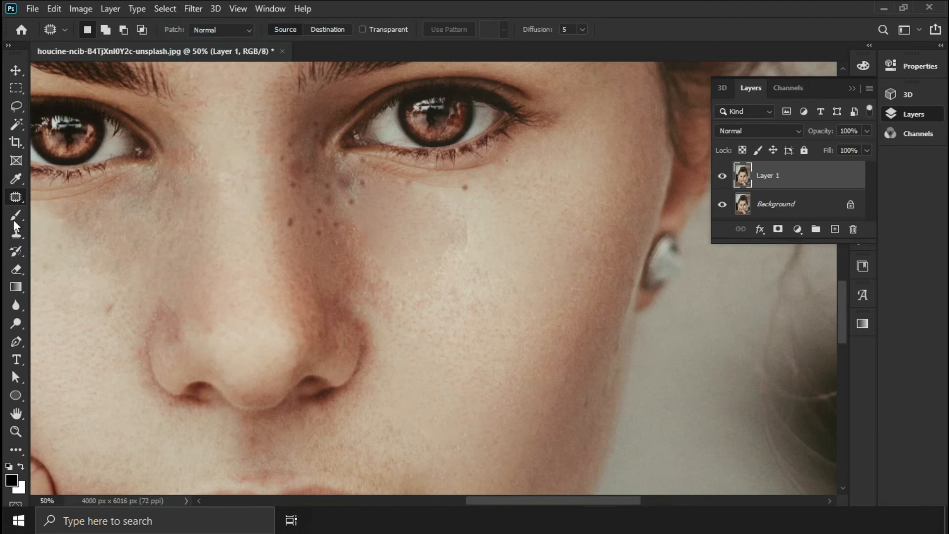
# - Heal the freckles along the image's right side of the nose bridge with the Spot Healing Brush at 73 px
pyautogui.rightClick(21, 197)
pyautogui.click(71, 194)
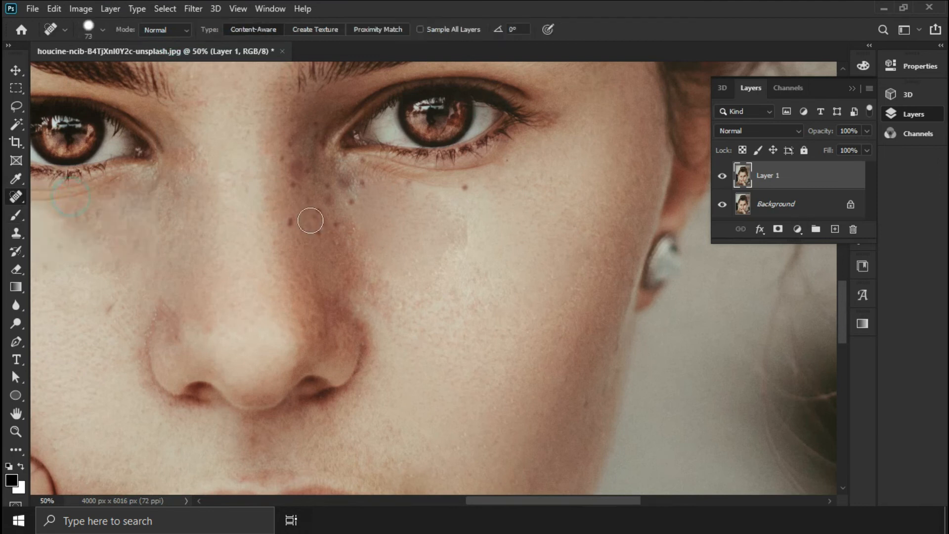
pyautogui.click(287, 224)
pyautogui.click(290, 184)
pyautogui.click(282, 162)
pyautogui.click(288, 146)
pyautogui.click(299, 167)
pyautogui.click(298, 164)
pyautogui.click(292, 139)
pyautogui.click(314, 213)
pyautogui.click(316, 235)
pyautogui.click(319, 227)
pyautogui.click(333, 227)
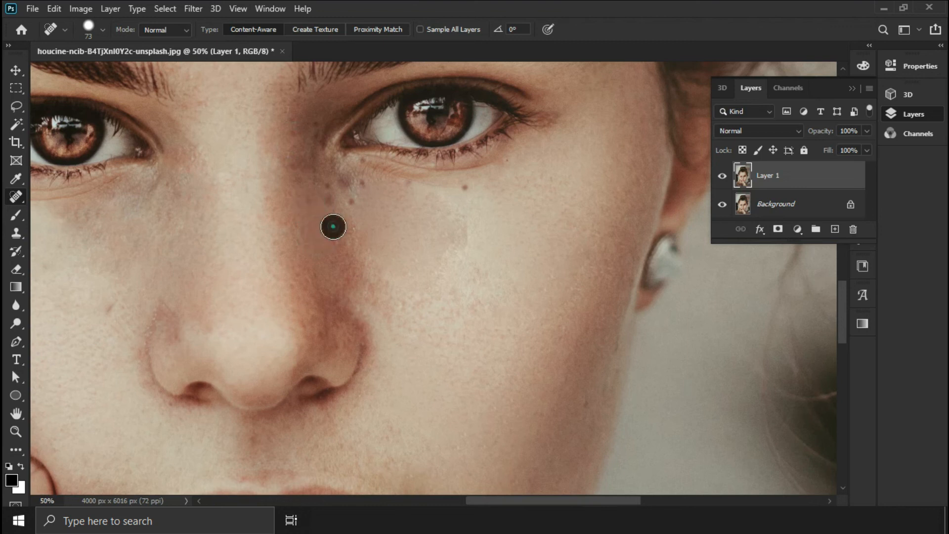
# - Heal the remaining spots beneath the image's right eye, around its inner corner and on the upper side of the nose
pyautogui.click(462, 188)
pyautogui.click(351, 200)
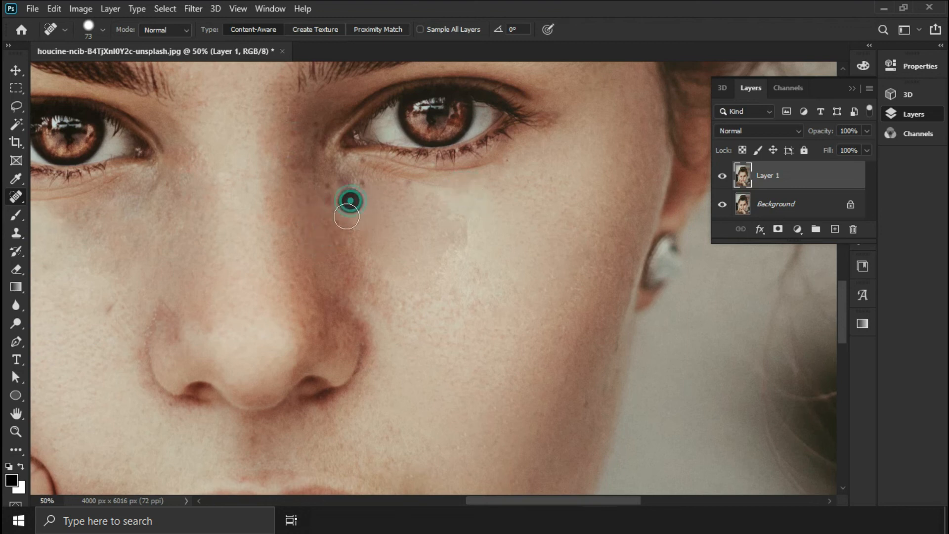
pyautogui.click(360, 187)
pyautogui.click(329, 199)
pyautogui.click(343, 186)
pyautogui.click(324, 186)
pyautogui.click(313, 128)
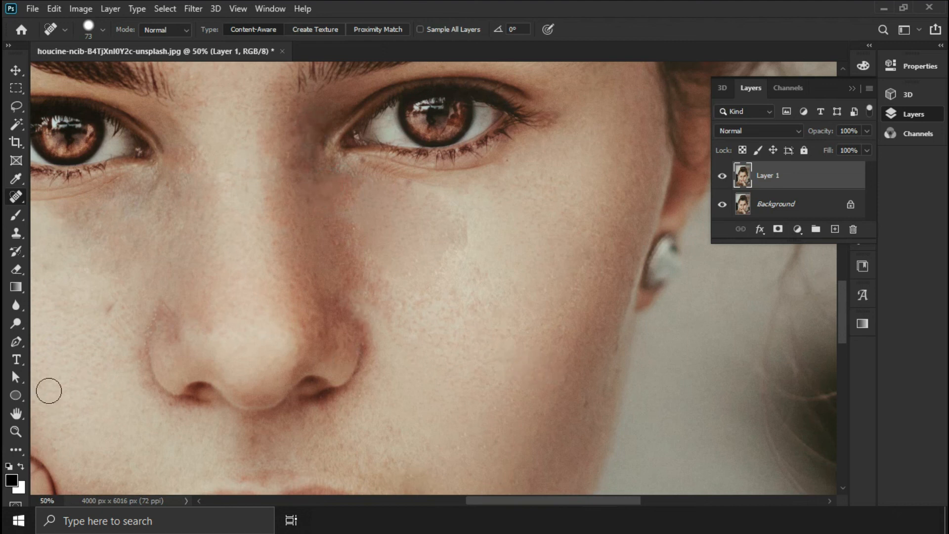
# - Zoom out to 16.67% and toggle the visibility of Layer 1 to compare the retouched face with the original
pyautogui.click(15, 413)
pyautogui.moveTo(531, 321); pyautogui.dragTo(673, 416)
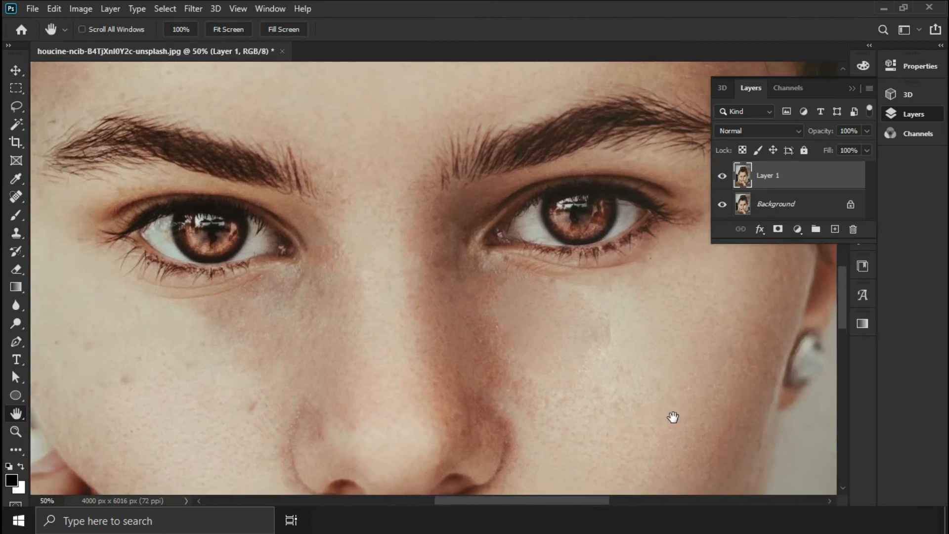
pyautogui.click(16, 431)
pyautogui.click(108, 29)
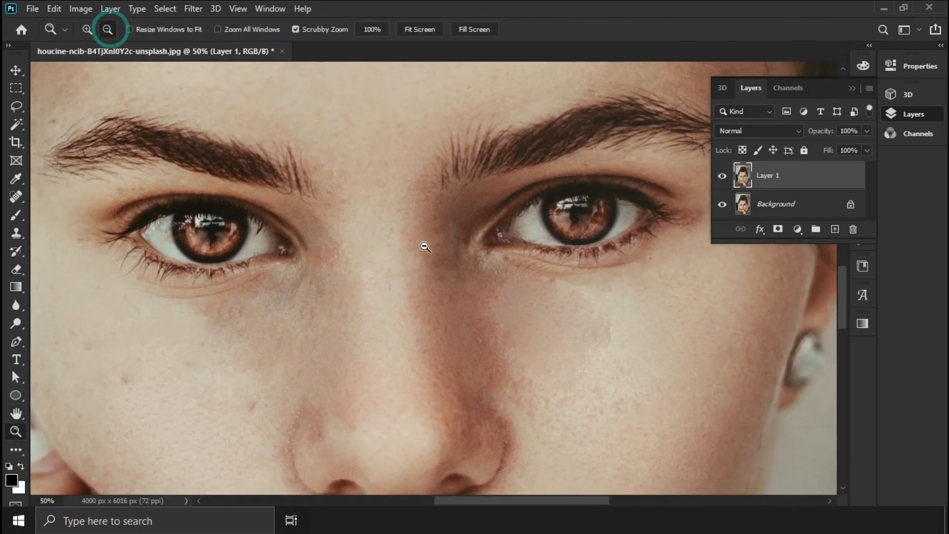
pyautogui.click(424, 247)
pyautogui.click(424, 247)
pyautogui.click(424, 247)
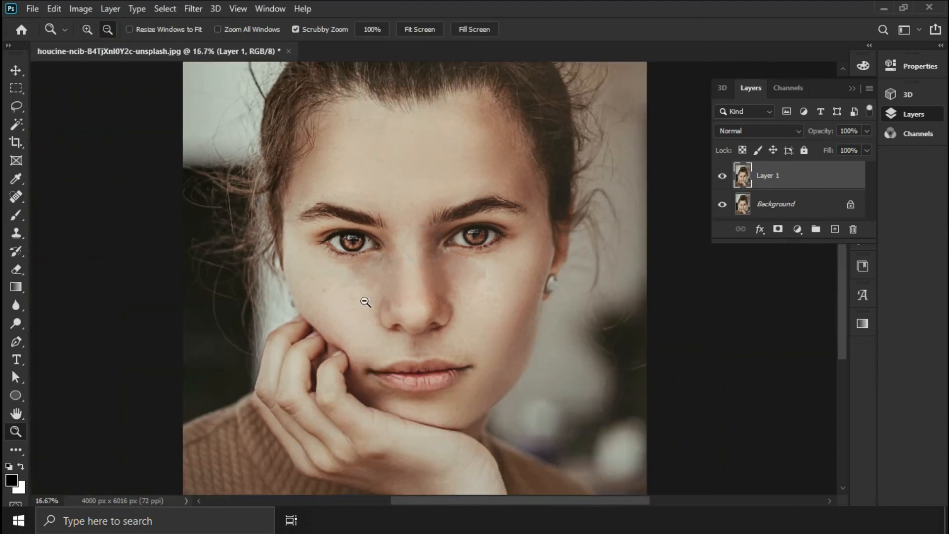
pyautogui.click(722, 178)
pyautogui.click(722, 178)
pyautogui.click(722, 182)
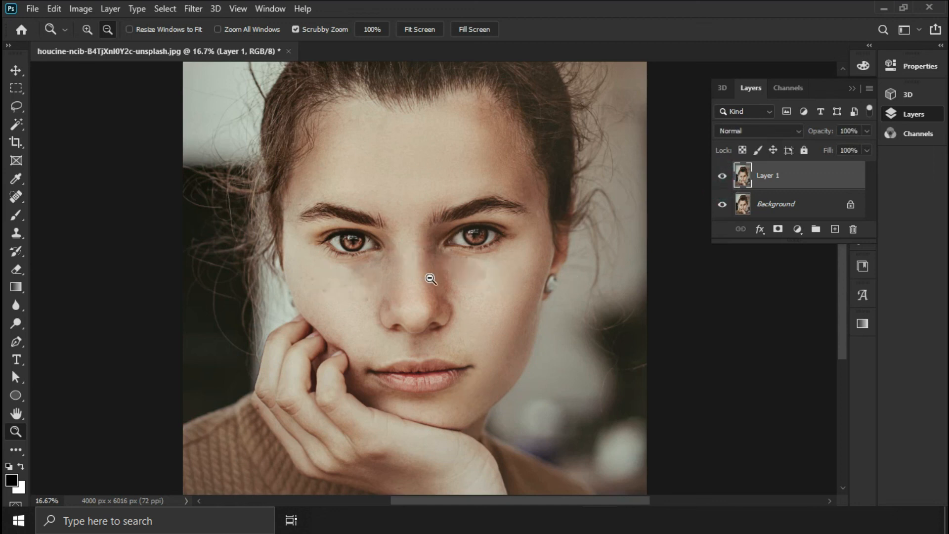